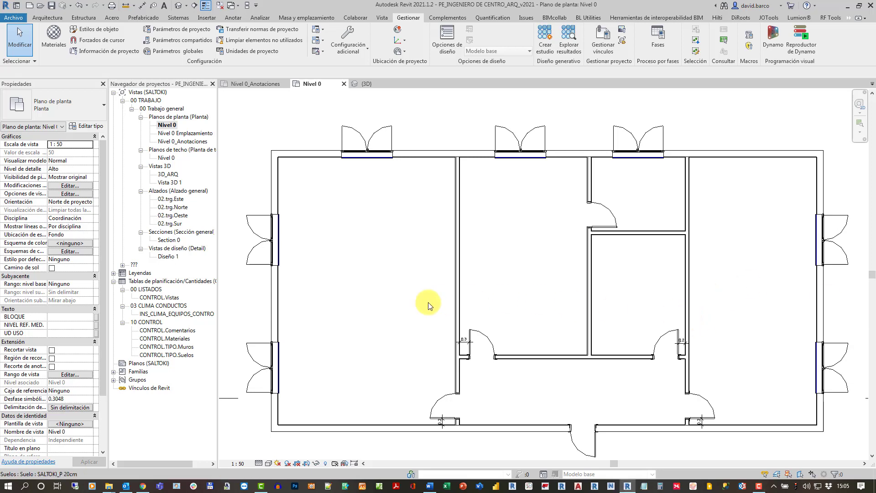
Review the top wall's quantities (74.54 m² area, 15.635 m³ volume), then select the floor slab
{"action": "left_click", "coordinate": [295, 154]}
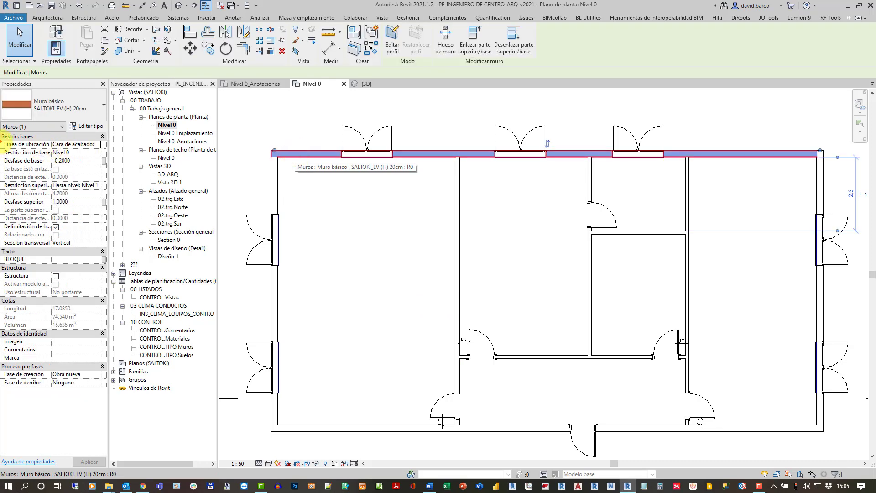
{"action": "mouse_move", "coordinate": [2, 141]}
{"action": "left_mouse_down"}
{"action": "mouse_move", "coordinate": [80, 364]}
{"action": "mouse_move", "coordinate": [111, 392]}
{"action": "left_mouse_up"}
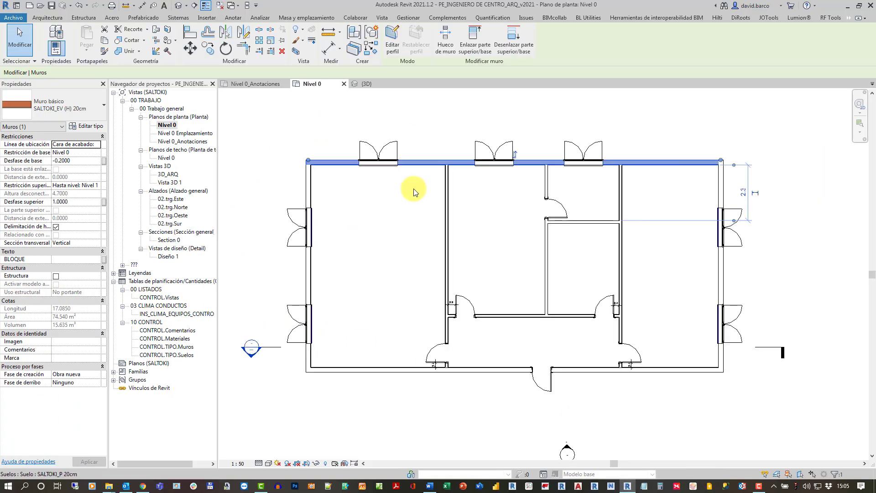
{"action": "left_click", "coordinate": [424, 228]}
Clear the floor selection and bring up the Gestionar ribbon tools
{"action": "scroll", "coordinate": [424, 229], "scroll_direction": "up", "scroll_amount": 3}
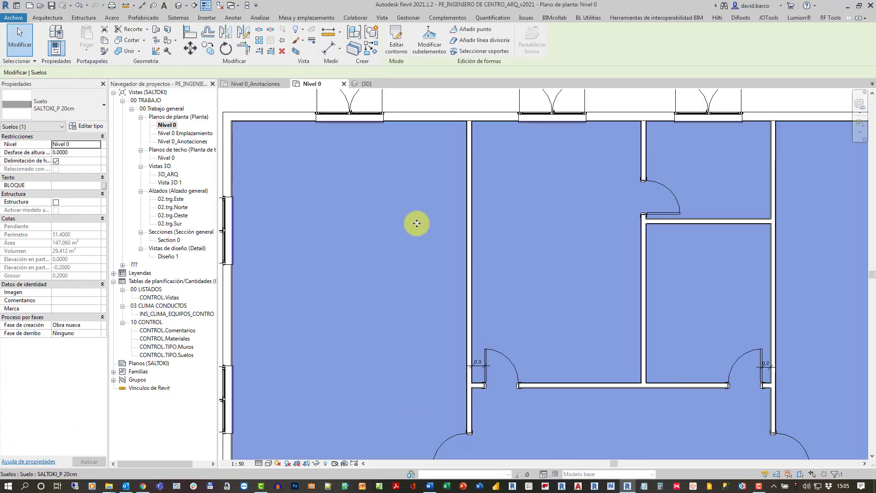
{"action": "scroll", "coordinate": [423, 228], "scroll_direction": "down", "scroll_amount": 2}
{"action": "left_click", "coordinate": [285, 117]}
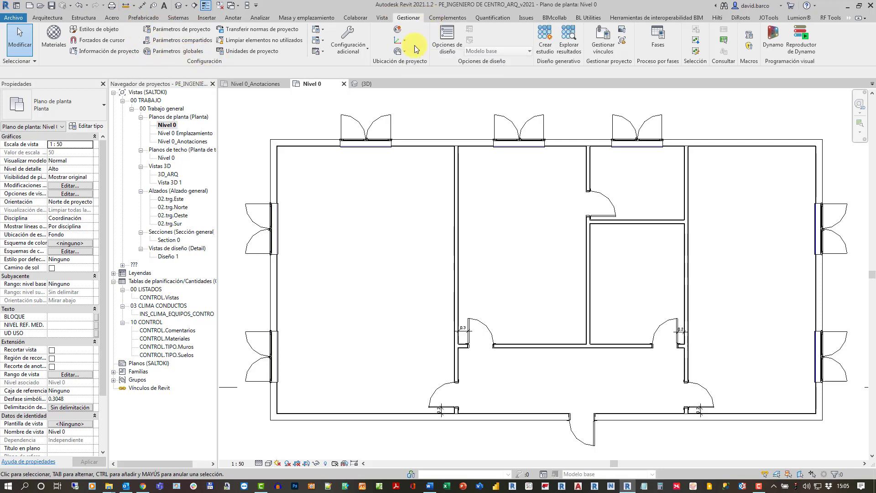
{"action": "left_click", "coordinate": [180, 51]}
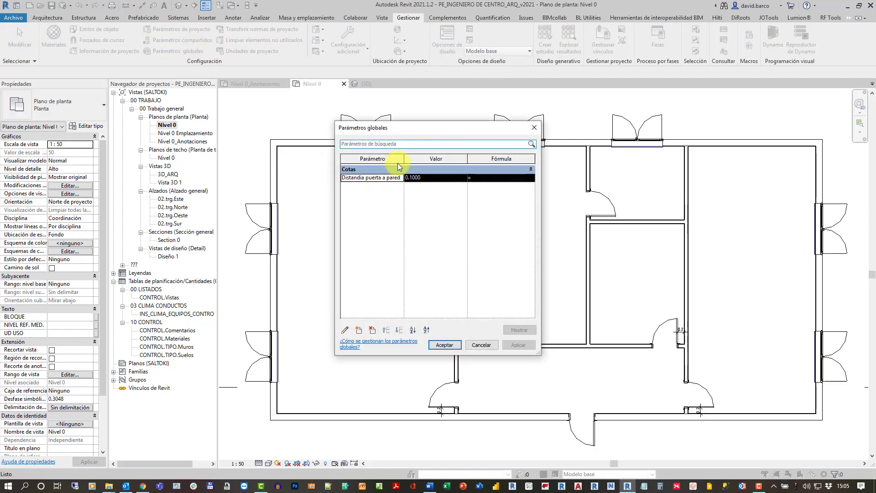
{"action": "left_click", "coordinate": [414, 177]}
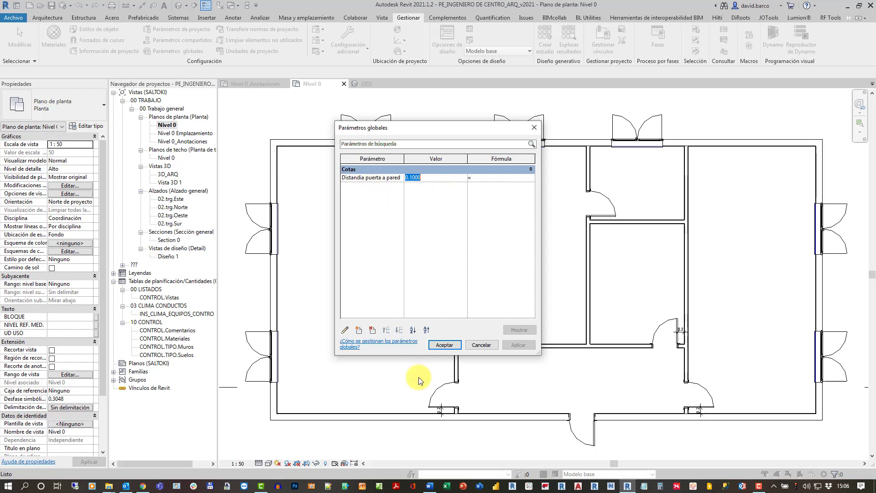
{"action": "left_click", "coordinate": [444, 345]}
{"action": "scroll", "coordinate": [401, 384], "scroll_direction": "down", "scroll_amount": 2}
Filter the corridor selection to its four dimensions and label them Distandia puerta a pared
{"action": "scroll", "coordinate": [530, 343], "scroll_direction": "up", "scroll_amount": 4}
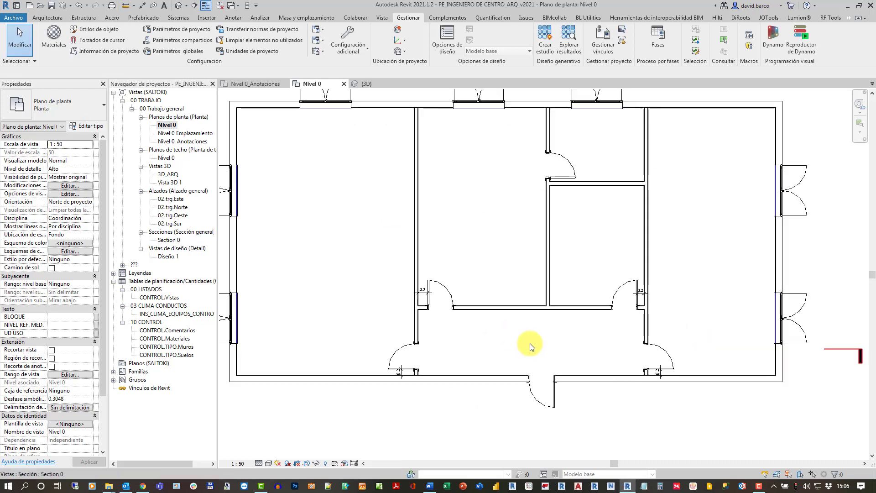
{"action": "scroll", "coordinate": [531, 342], "scroll_direction": "up", "scroll_amount": 3}
{"action": "mouse_move", "coordinate": [284, 431]}
{"action": "left_mouse_down"}
{"action": "mouse_move", "coordinate": [753, 329]}
{"action": "mouse_move", "coordinate": [823, 187]}
{"action": "left_mouse_up"}
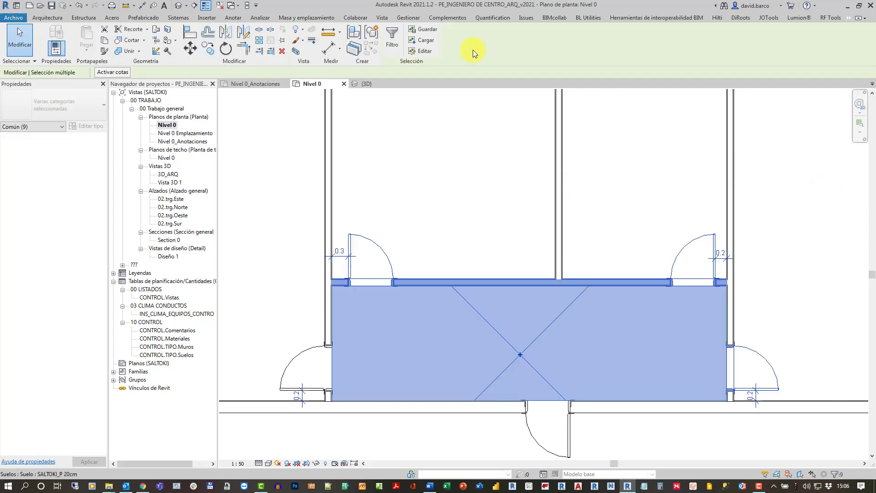
{"action": "left_click", "coordinate": [399, 51]}
{"action": "left_click", "coordinate": [497, 200]}
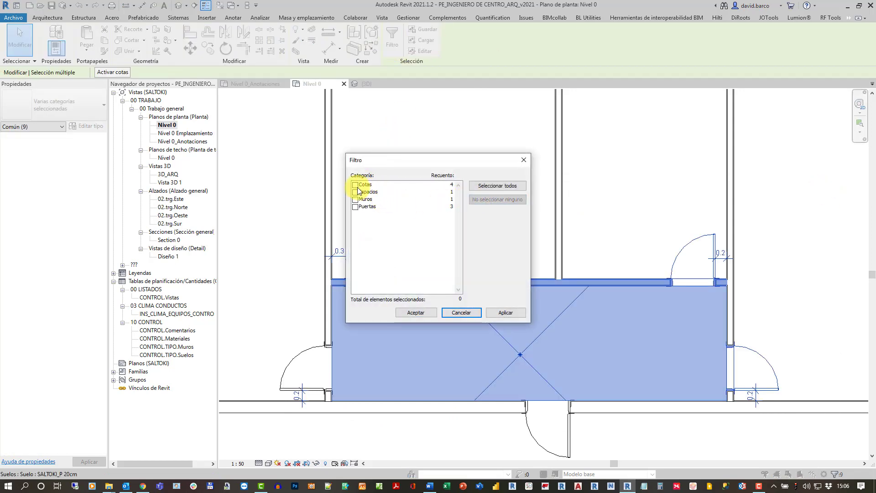
{"action": "left_click", "coordinate": [356, 185]}
{"action": "left_click", "coordinate": [415, 313]}
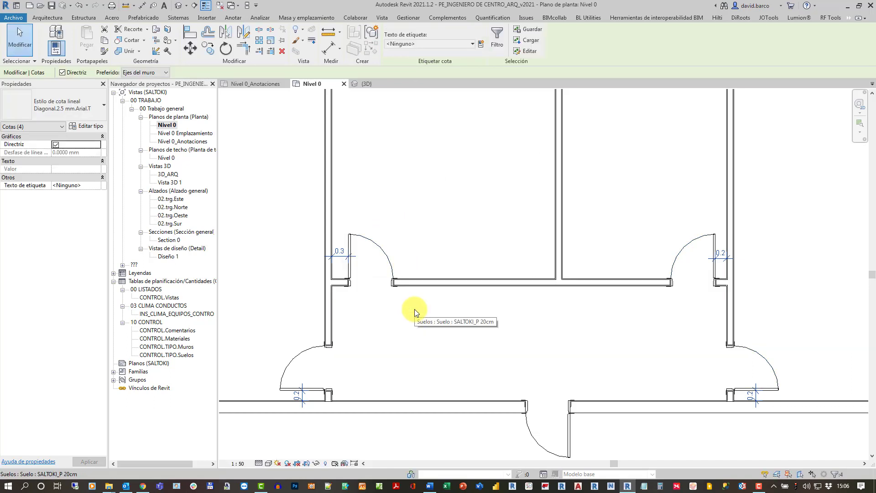
{"action": "left_click", "coordinate": [447, 43]}
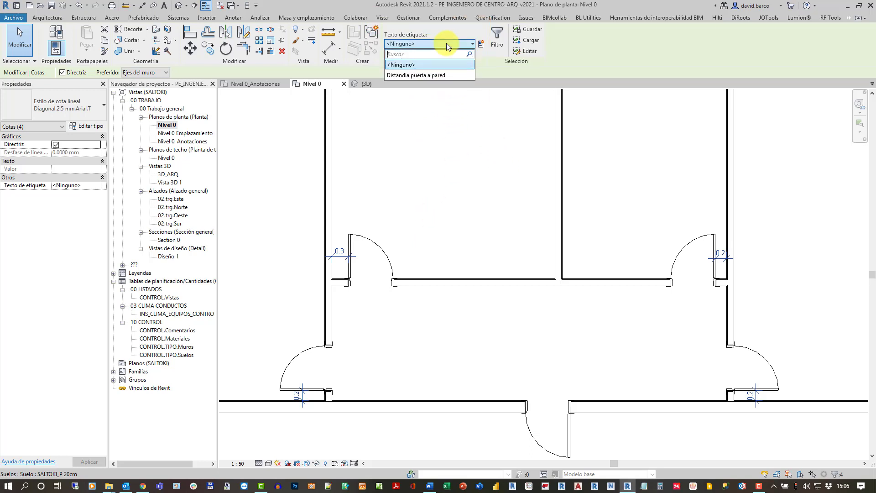
{"action": "left_click", "coordinate": [421, 76]}
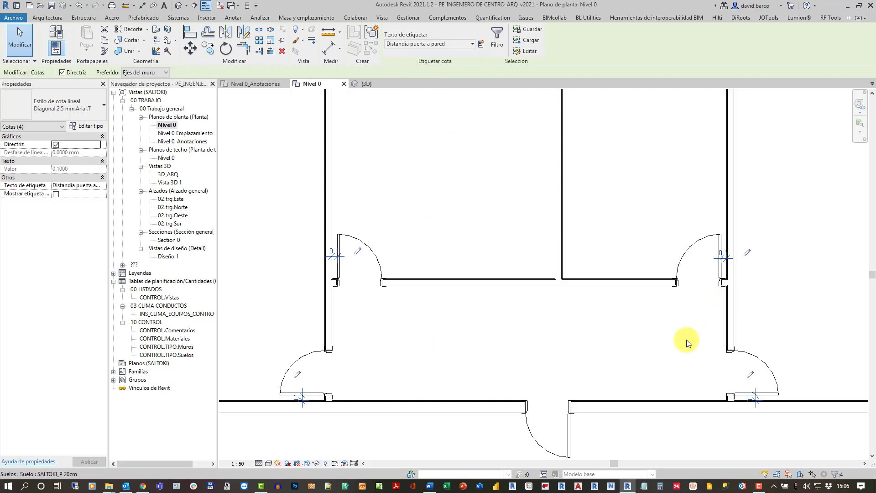
Change the Distandia puerta a pared global parameter to 0.1500 from a door dimension
{"action": "left_click", "coordinate": [300, 402]}
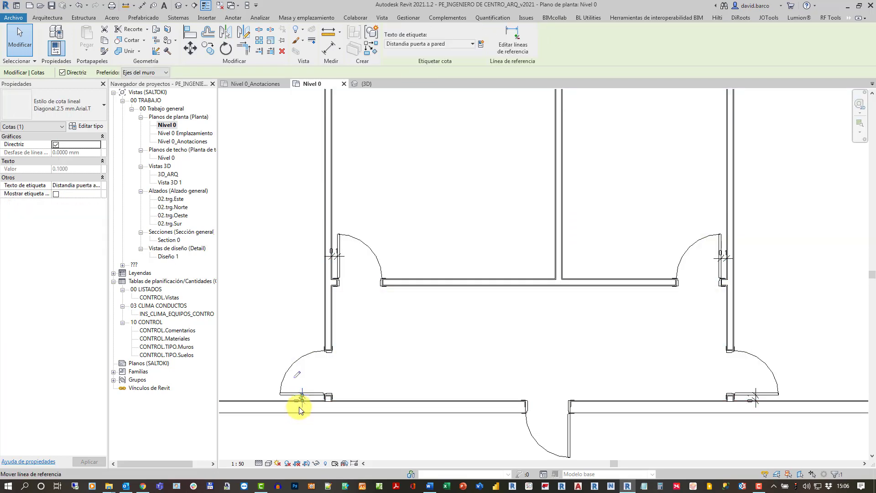
{"action": "left_click", "coordinate": [298, 377]}
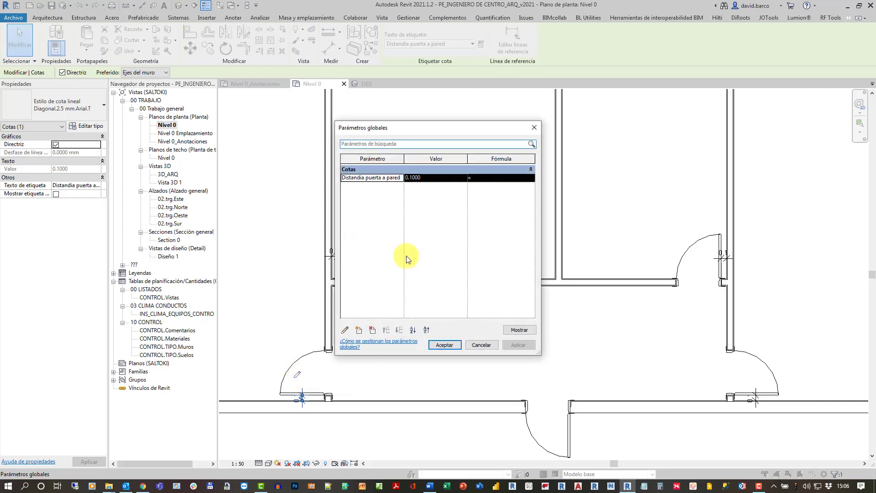
{"action": "left_click", "coordinate": [421, 179]}
{"action": "key", "text": "BackSpace"}
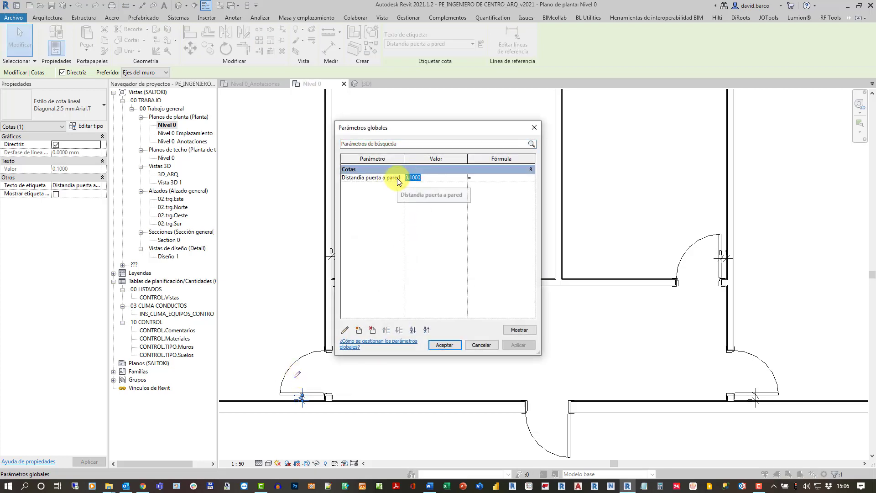
{"action": "type", "text": "0.15"}
{"action": "key", "text": "Tab"}
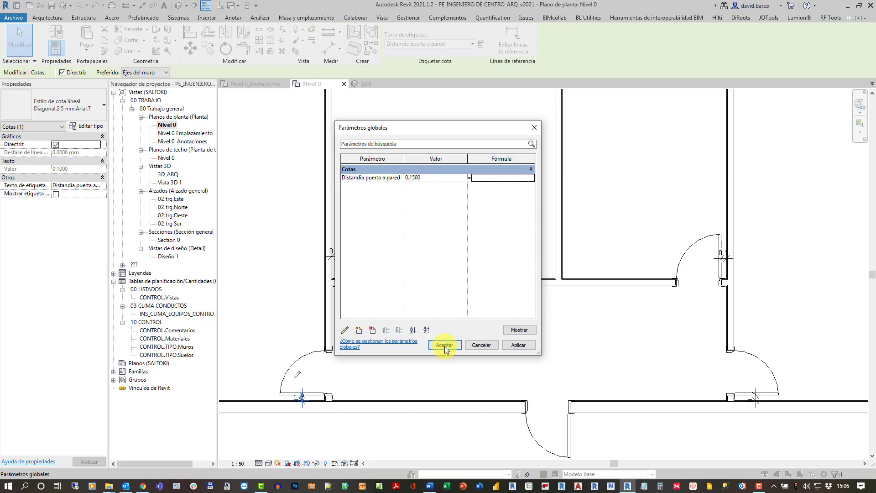
{"action": "left_click", "coordinate": [444, 346]}
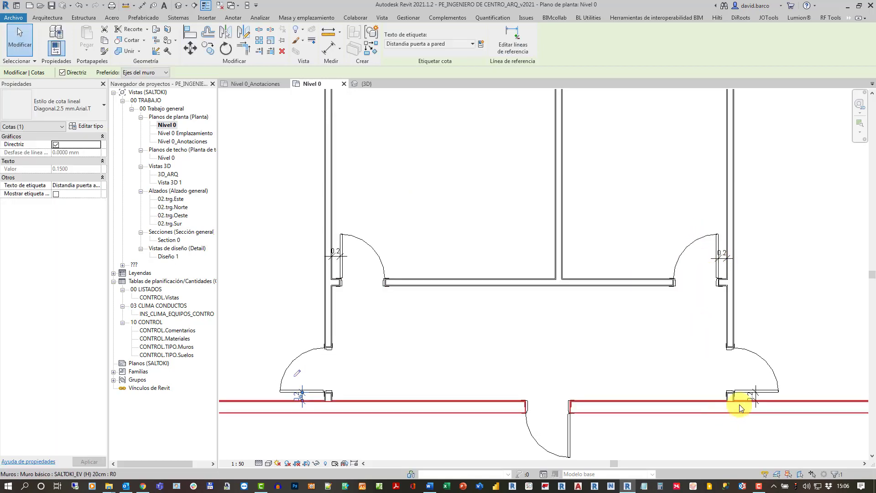
{"action": "left_click", "coordinate": [411, 328]}
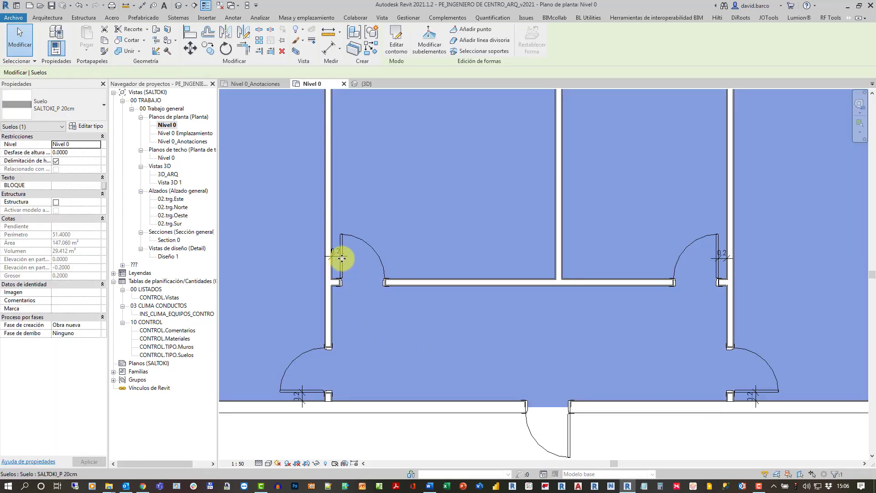
Confirm an upper-left door dimension reads 0.1500, then zoom to fit the whole plan
{"action": "key", "text": "Escape"}
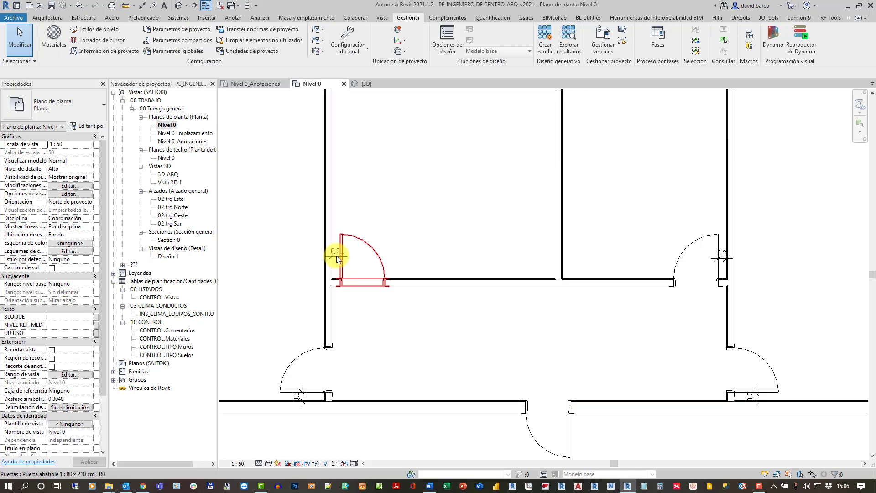
{"action": "scroll", "coordinate": [335, 256], "scroll_direction": "up", "scroll_amount": 3}
{"action": "left_click", "coordinate": [337, 238]}
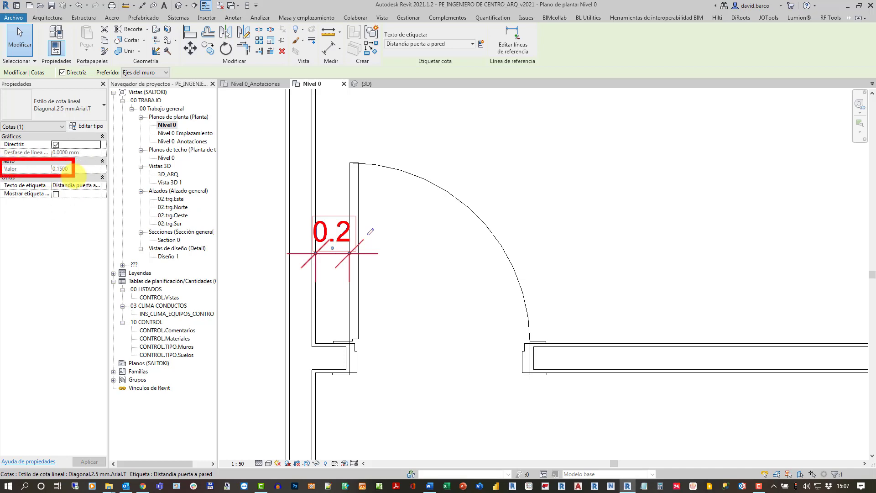
{"action": "left_click", "coordinate": [606, 333]}
{"action": "scroll", "coordinate": [524, 318], "scroll_direction": "down", "scroll_amount": 4}
{"action": "scroll", "coordinate": [524, 319], "scroll_direction": "down", "scroll_amount": 5}
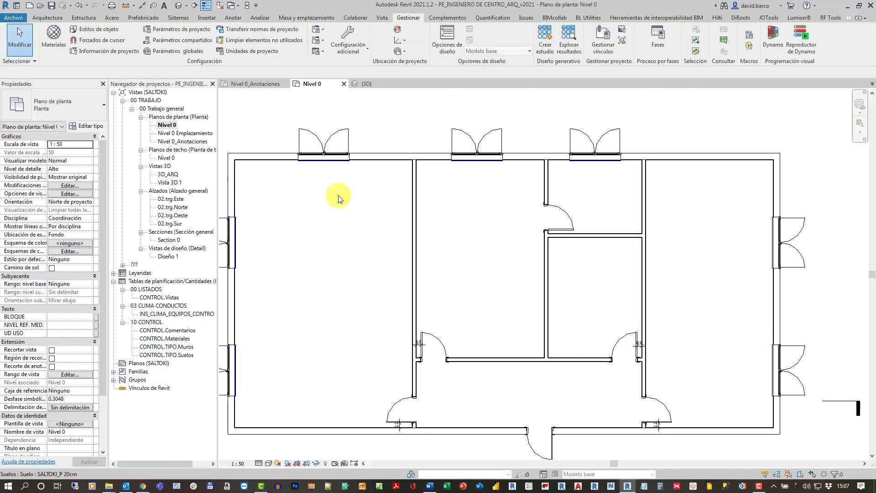
{"action": "key", "text": "z"}
{"action": "key", "text": "f"}
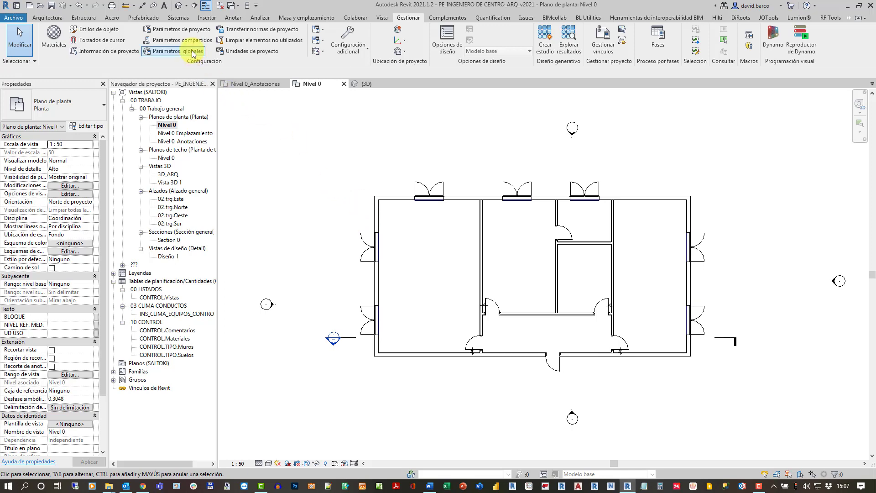
Open Parámetros de proyecto and start a new parameter definition with Añadir
{"action": "left_click", "coordinate": [194, 32]}
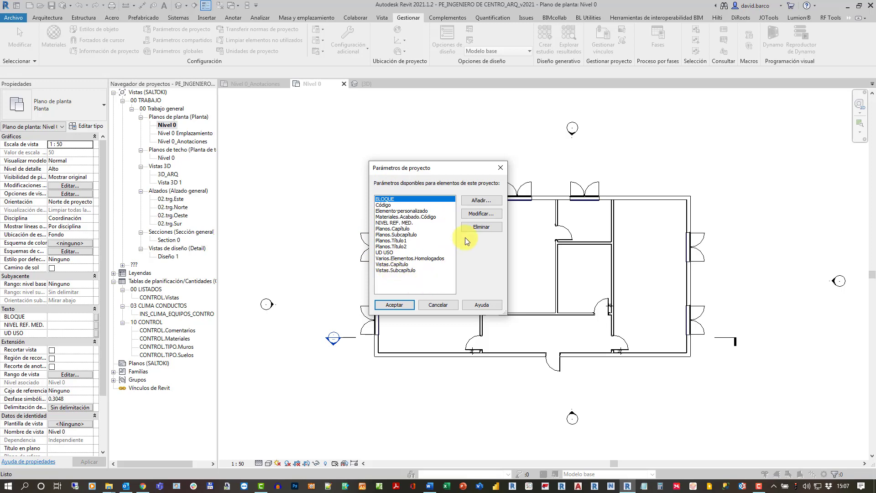
{"action": "left_click", "coordinate": [473, 202]}
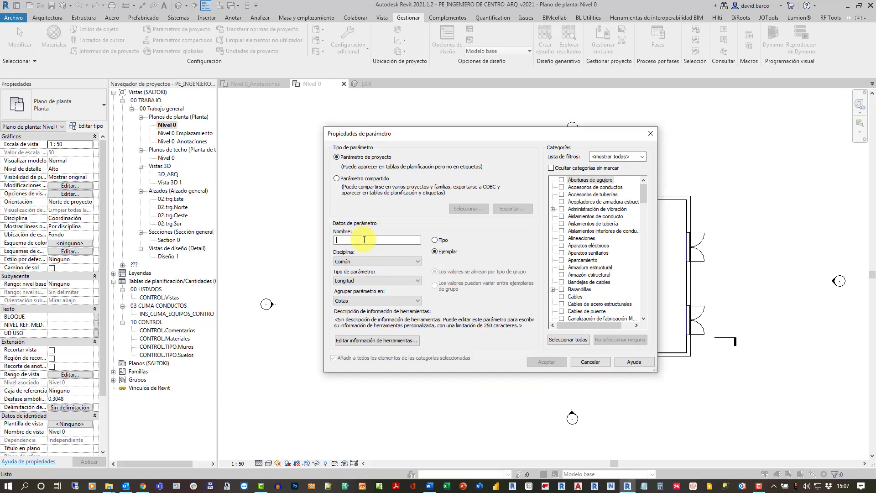
Name the parameter Orientacion with Común discipline, Texto data type, grouped under Texto
{"action": "type", "text": "Orientacion"}
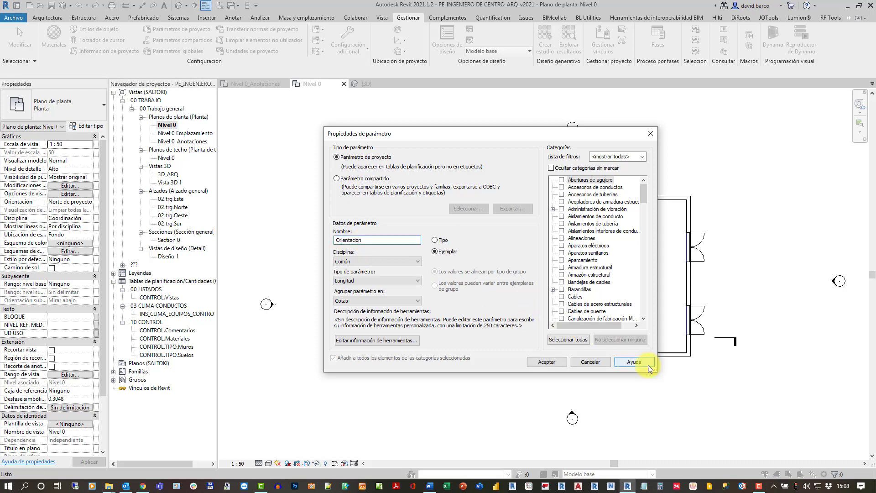
{"action": "left_click_drag", "start_coordinate": [657, 373], "coordinate": [681, 400]}
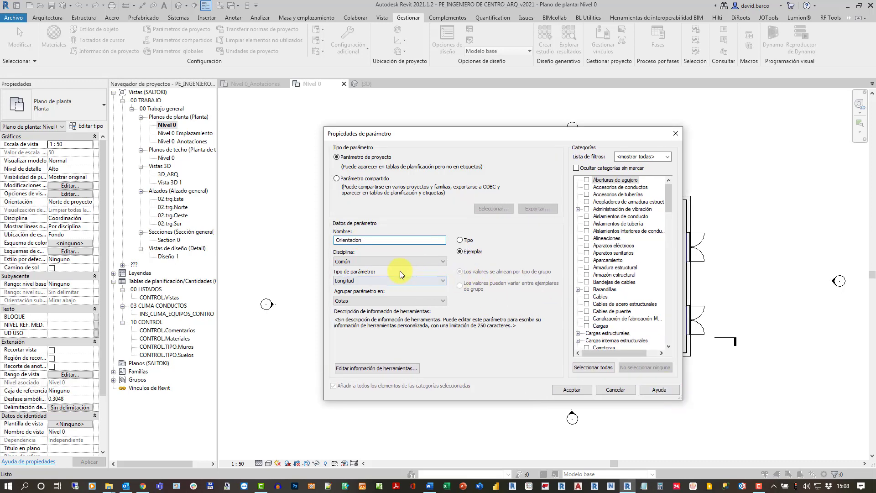
{"action": "left_click", "coordinate": [389, 259]}
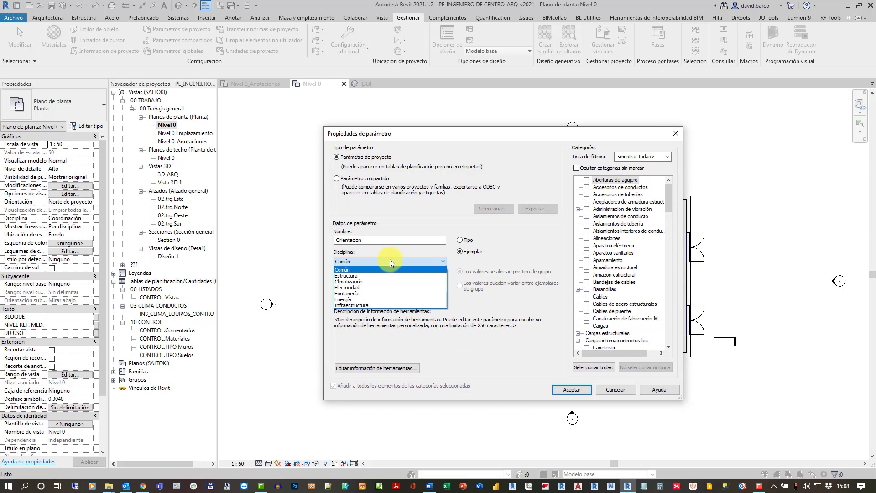
{"action": "left_click", "coordinate": [371, 236]}
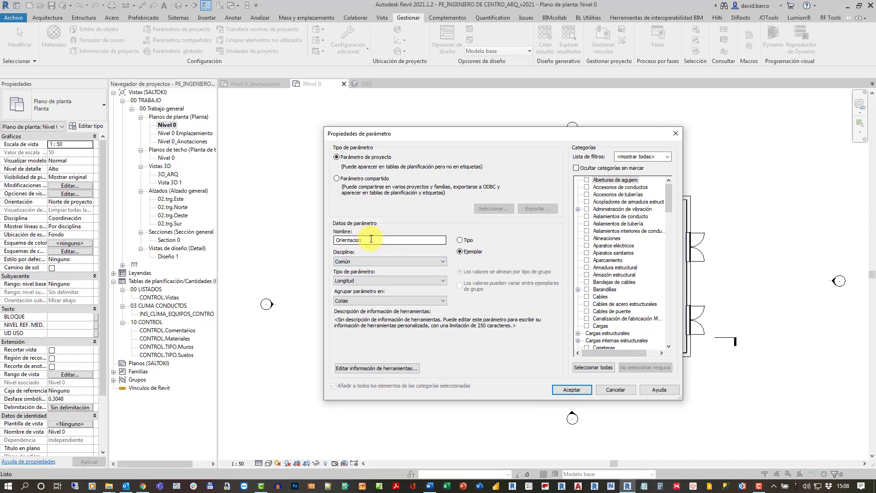
{"action": "left_click", "coordinate": [372, 261]}
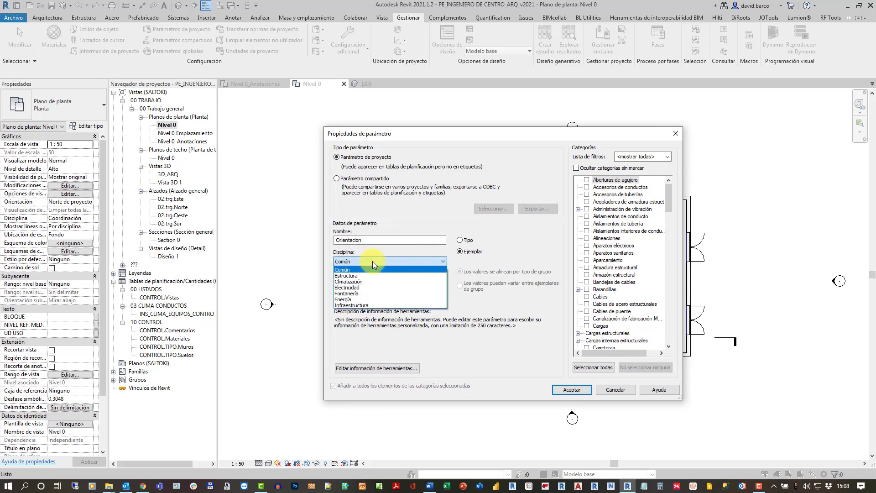
{"action": "left_click", "coordinate": [373, 262]}
{"action": "left_click", "coordinate": [366, 281]}
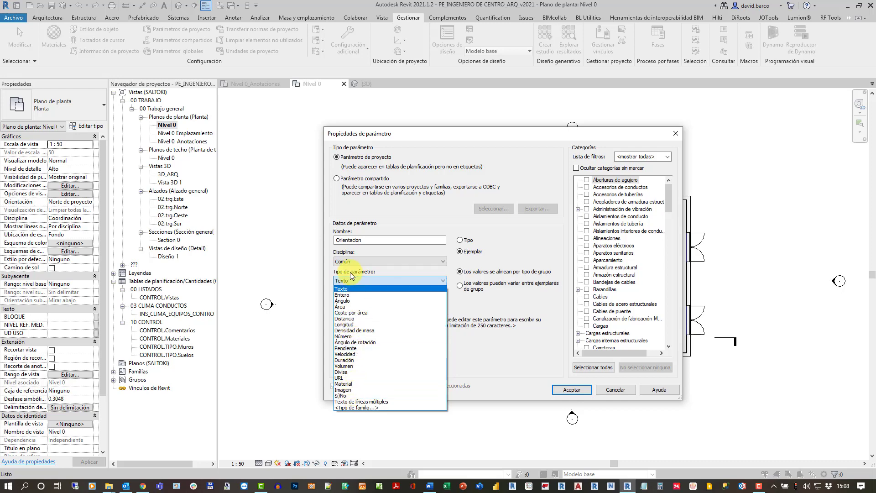
{"action": "left_click", "coordinate": [352, 289]}
{"action": "left_click", "coordinate": [369, 300]}
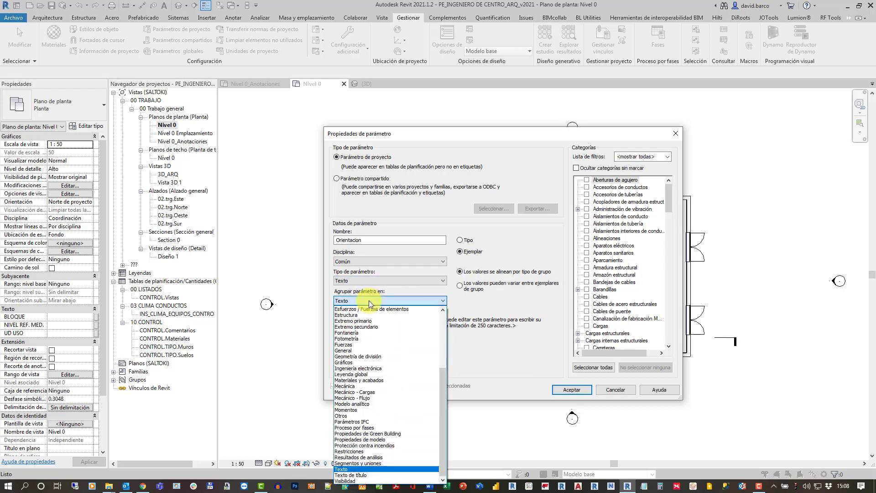
{"action": "left_click", "coordinate": [369, 300]}
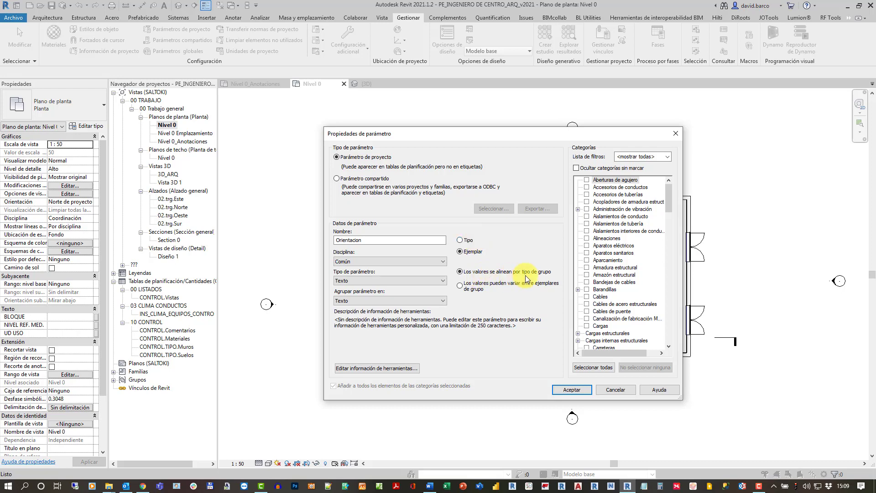
Apply the Orientacion parameter only to the Muros category
{"action": "left_click", "coordinate": [611, 224]}
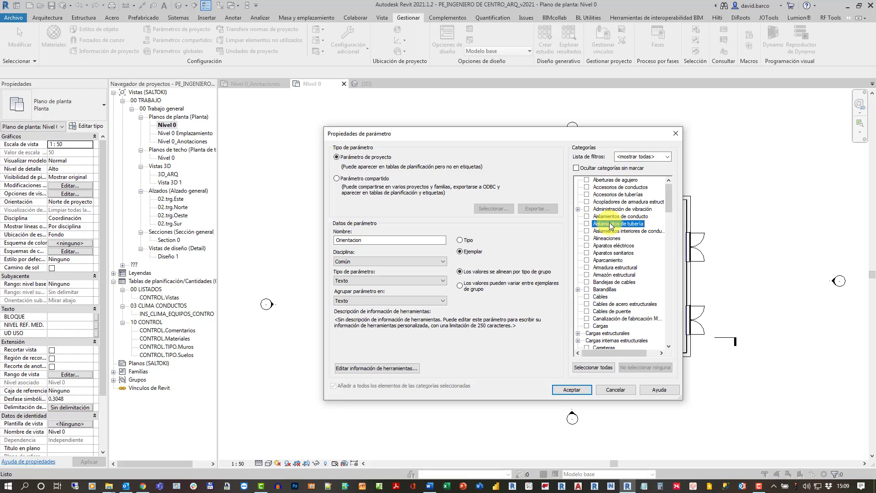
{"action": "key", "text": "m"}
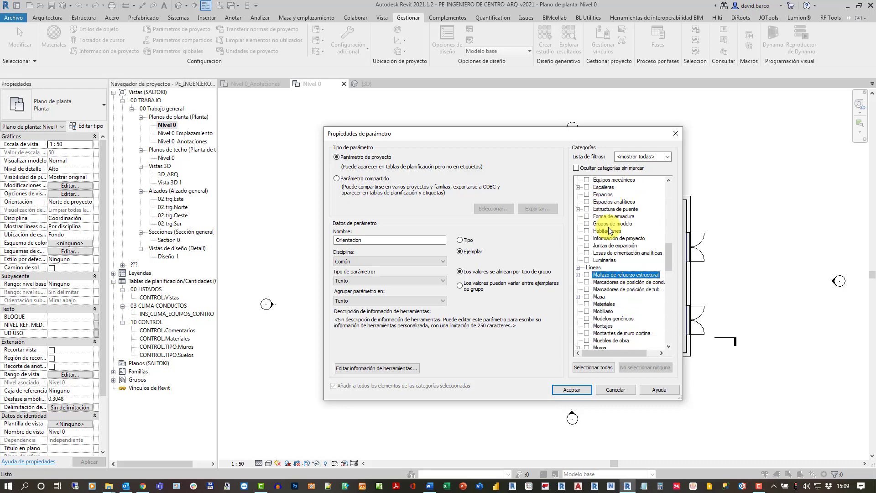
{"action": "scroll", "coordinate": [610, 235], "scroll_direction": "down", "scroll_amount": 1}
{"action": "left_click", "coordinate": [588, 304]}
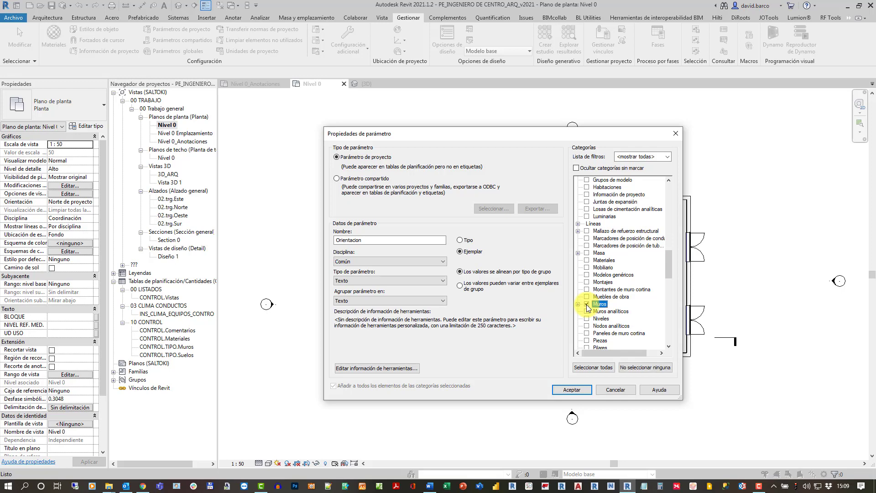
{"action": "left_click", "coordinate": [581, 171]}
Save the project parameters and start filling the left wall's Orientacion field
{"action": "left_click", "coordinate": [572, 389]}
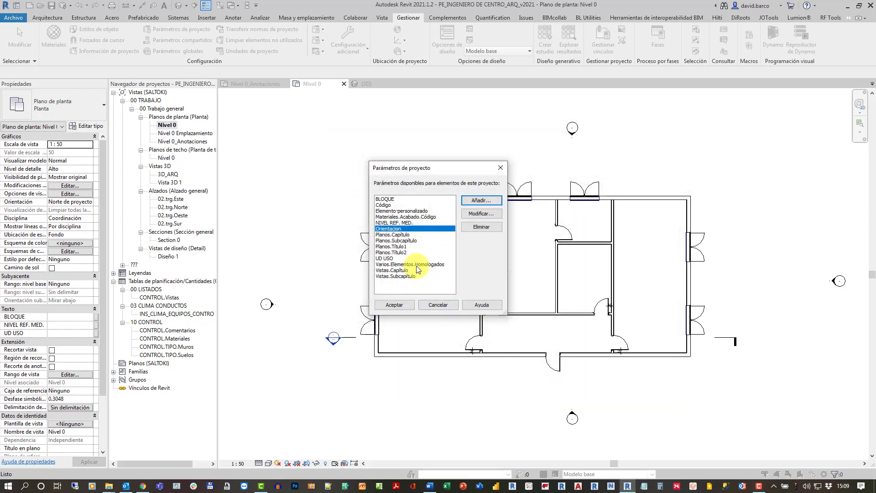
{"action": "left_click", "coordinate": [390, 305]}
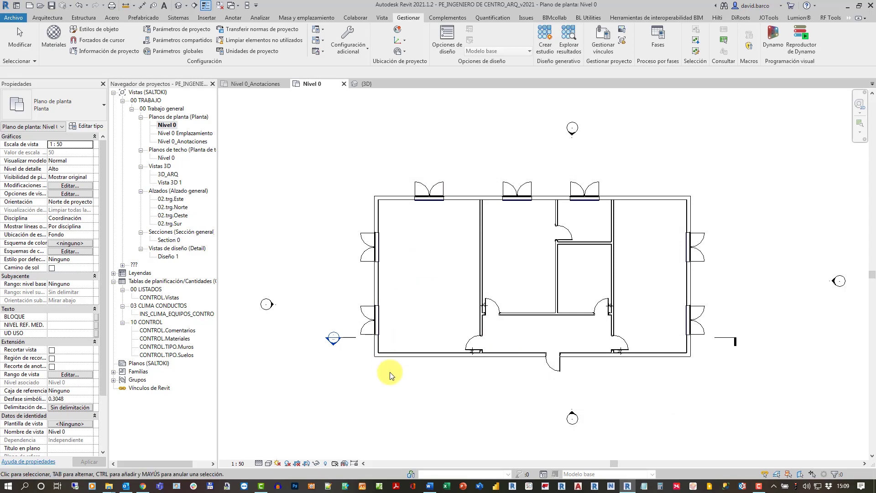
{"action": "left_click", "coordinate": [382, 198]}
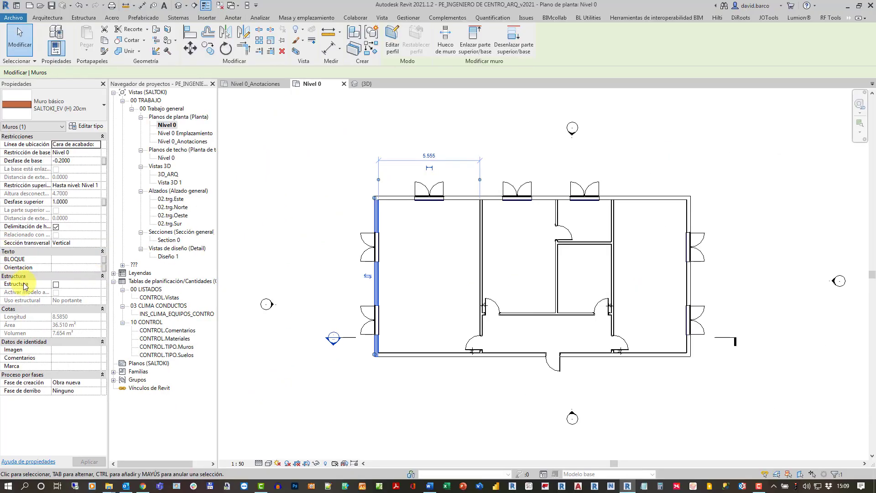
{"action": "left_click", "coordinate": [69, 268]}
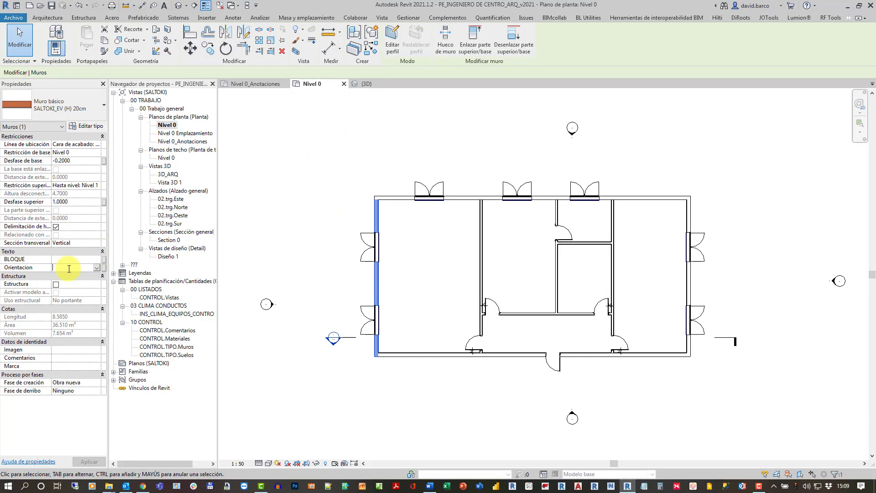
{"action": "type", "text": "n"}
{"action": "left_click", "coordinate": [69, 268]}
{"action": "type", "text": "O"}
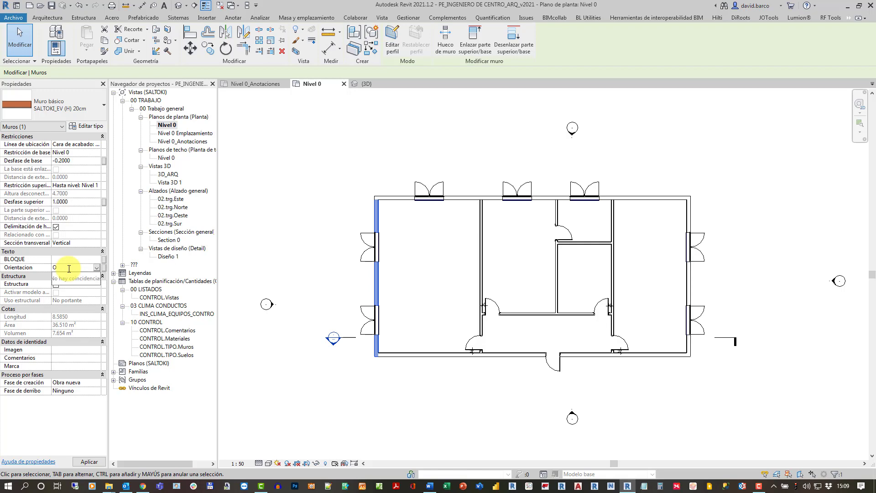
Open the top window's family and cancel a new parameter in Tipos de familia
{"action": "left_click", "coordinate": [420, 187]}
{"action": "double_click", "coordinate": [419, 197]}
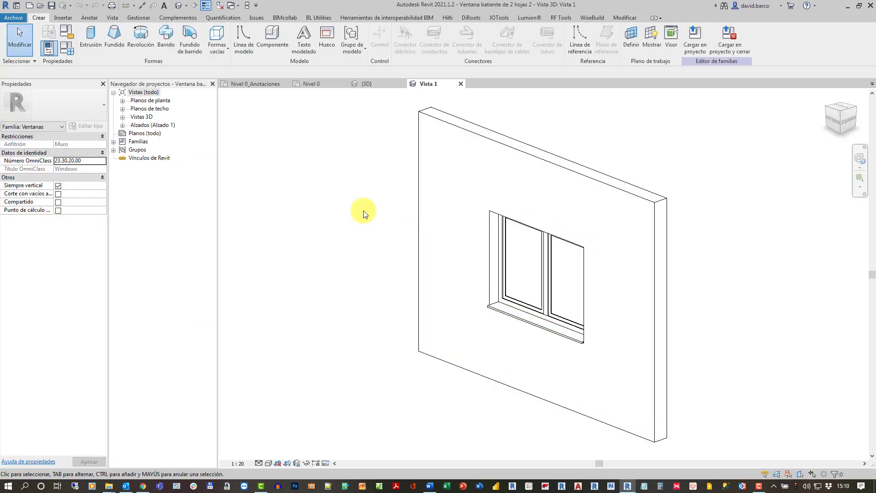
{"action": "left_click", "coordinate": [67, 47]}
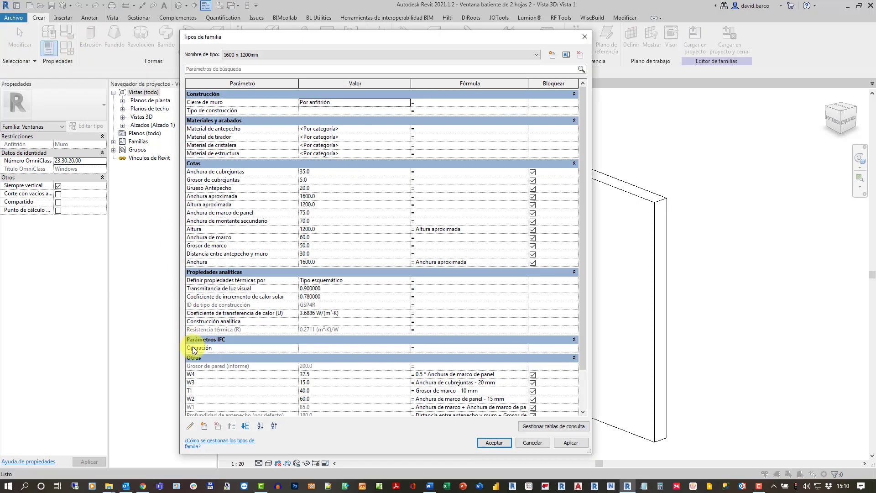
{"action": "left_click", "coordinate": [206, 426]}
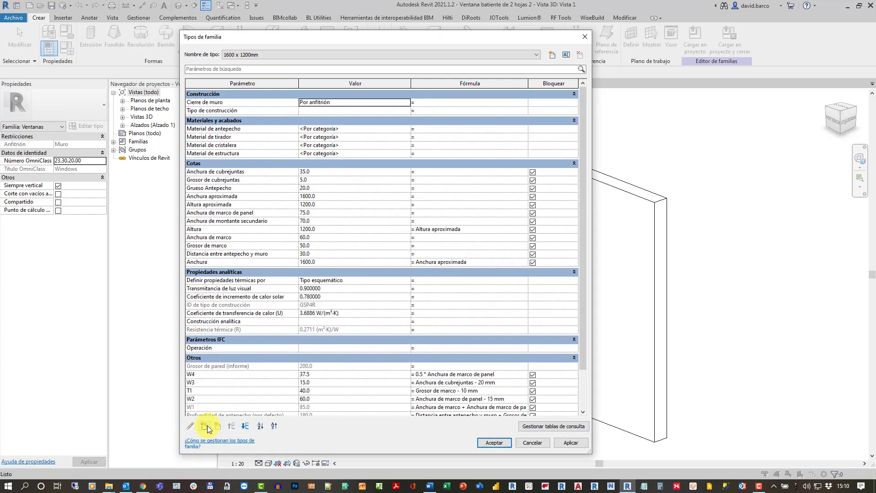
{"action": "left_click", "coordinate": [207, 426]}
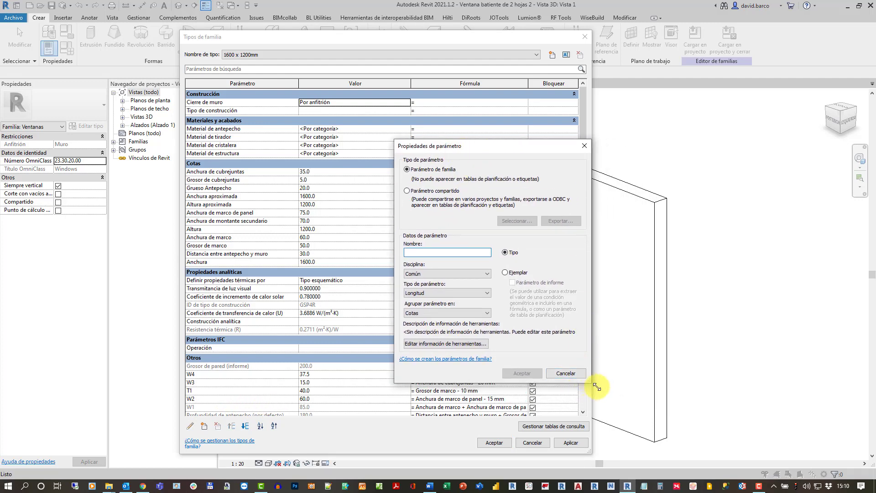
{"action": "left_click_drag", "start_coordinate": [596, 386], "coordinate": [630, 405]}
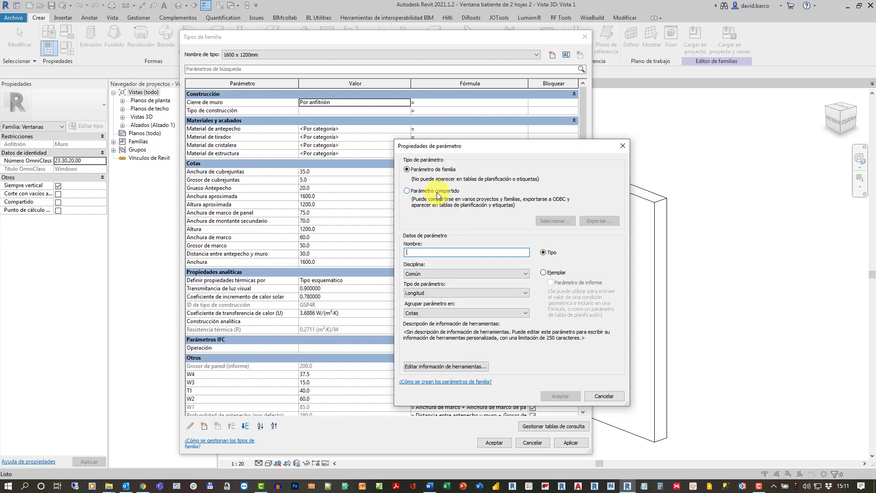
{"action": "left_click", "coordinate": [604, 395]}
Return to the project, check Parámetros compartidos, and start adding another project parameter
{"action": "left_click", "coordinate": [539, 443]}
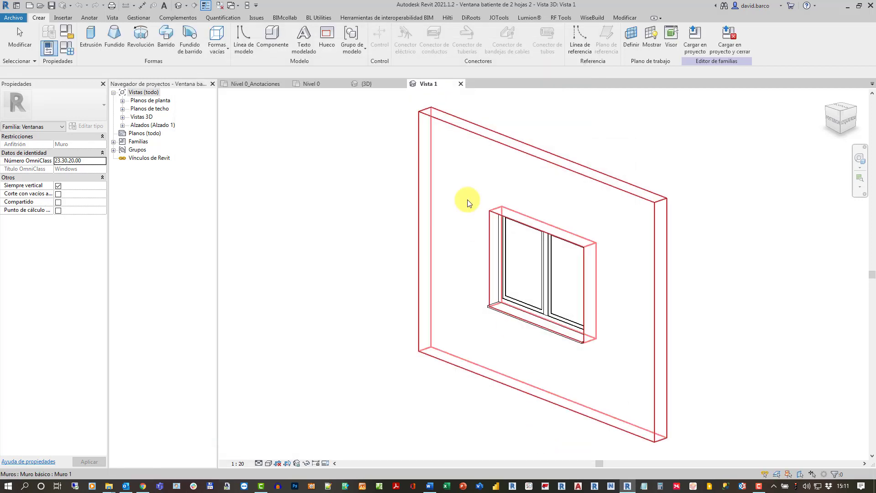
{"action": "left_click", "coordinate": [461, 84]}
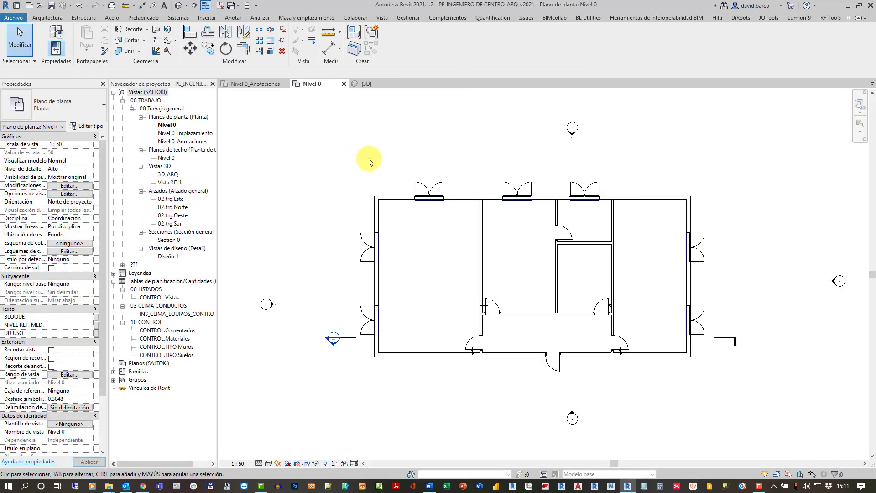
{"action": "left_click", "coordinate": [402, 21]}
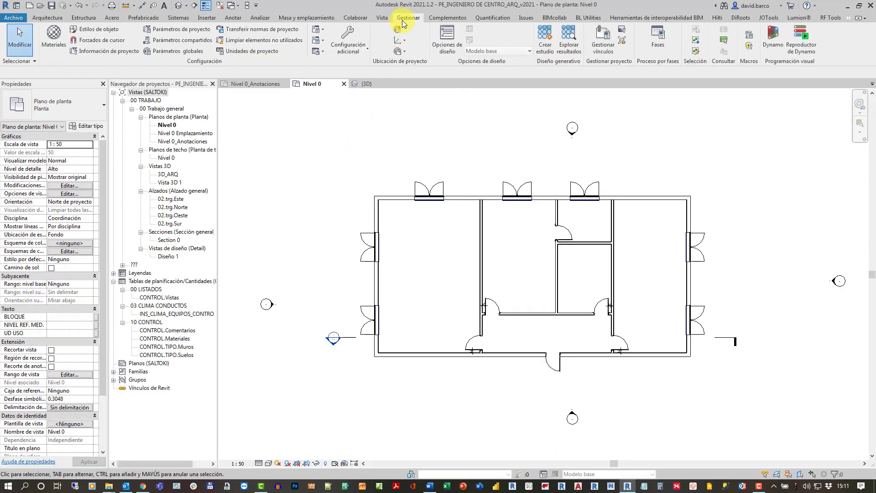
{"action": "left_click", "coordinate": [193, 40]}
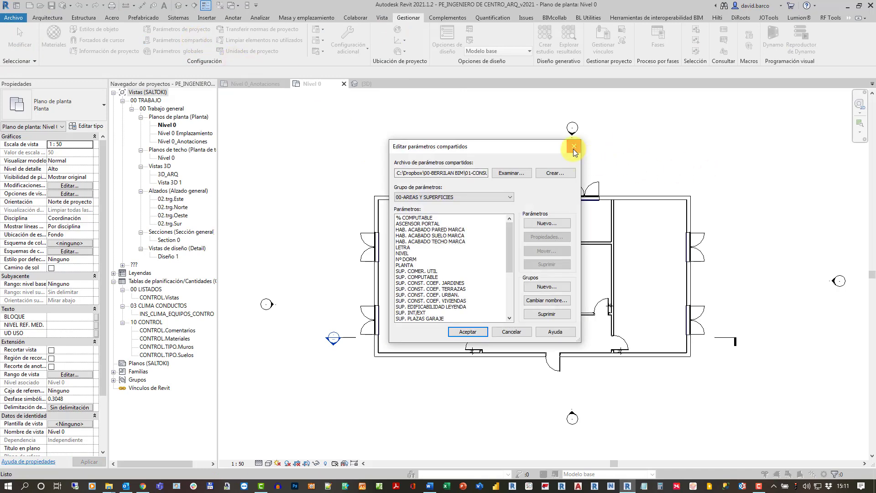
{"action": "left_click", "coordinate": [574, 147]}
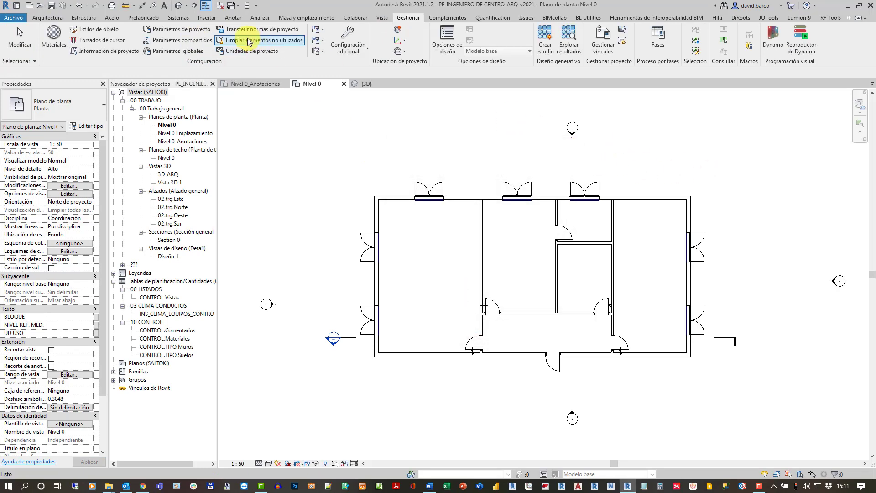
{"action": "left_click", "coordinate": [206, 31]}
{"action": "left_click", "coordinate": [481, 201]}
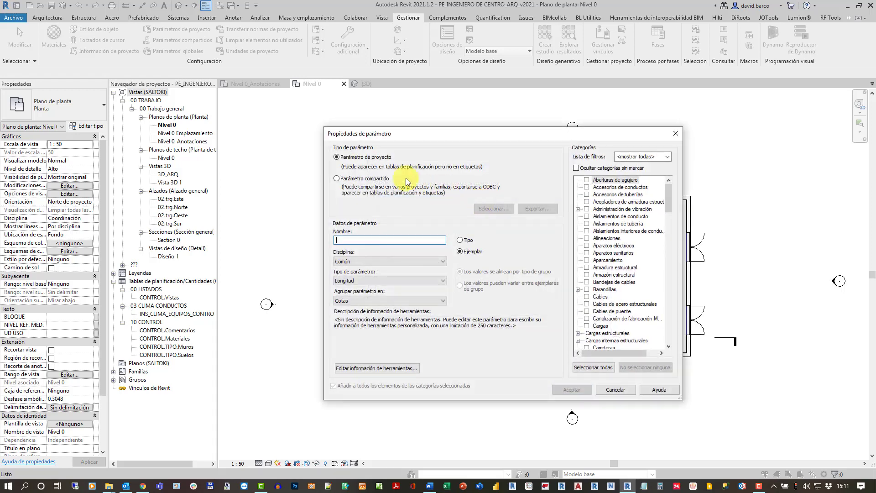
Make the new project parameter shared and open the shared parameters file for editing
{"action": "left_click", "coordinate": [351, 182]}
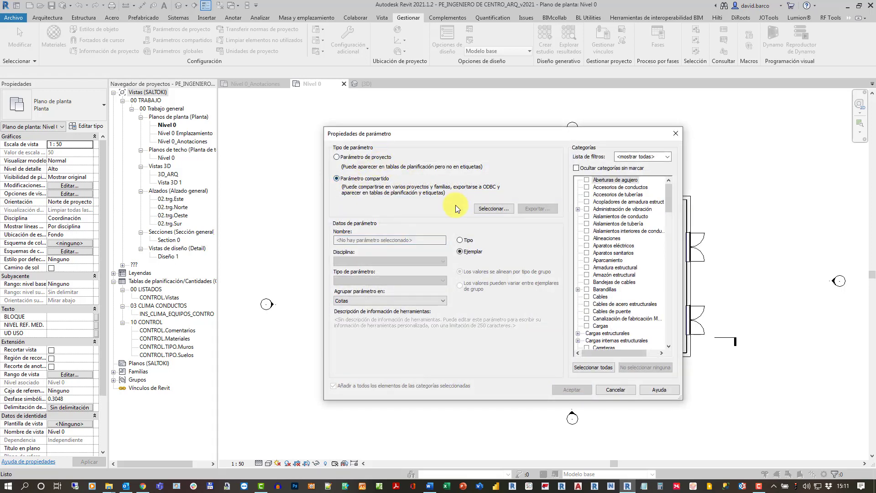
{"action": "left_click", "coordinate": [482, 209]}
{"action": "left_click_drag", "start_coordinate": [571, 153], "coordinate": [543, 145]}
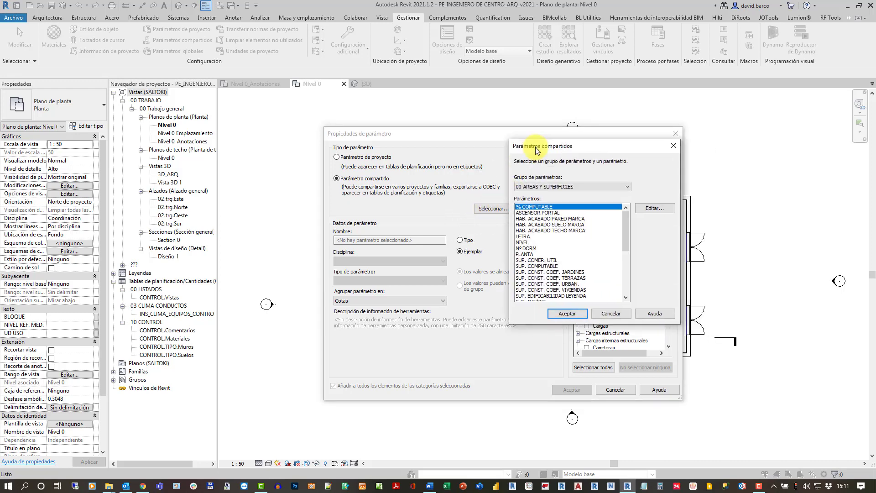
{"action": "left_click", "coordinate": [659, 209]}
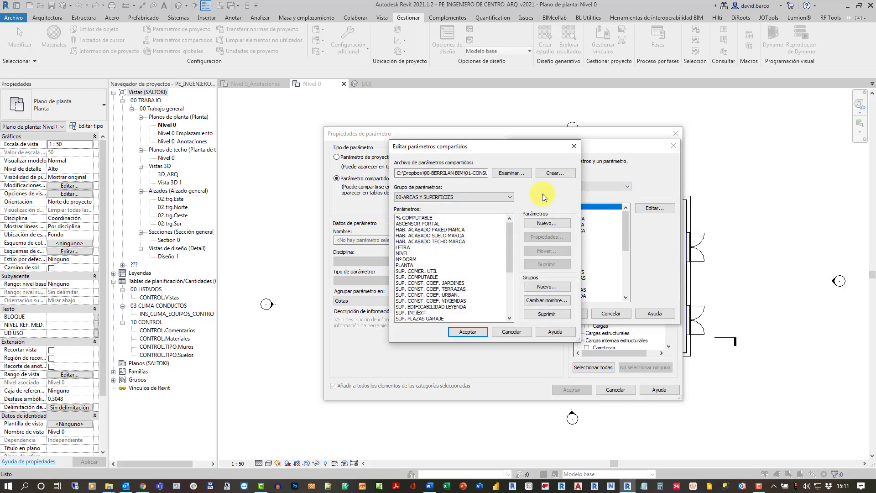
Browse the editor's parameter groups, keeping 00-AREAS Y SUPERFICIES selected
{"action": "left_click", "coordinate": [556, 172]}
{"action": "left_click", "coordinate": [574, 146]}
{"action": "left_click", "coordinate": [654, 208]}
{"action": "left_click", "coordinate": [483, 197]}
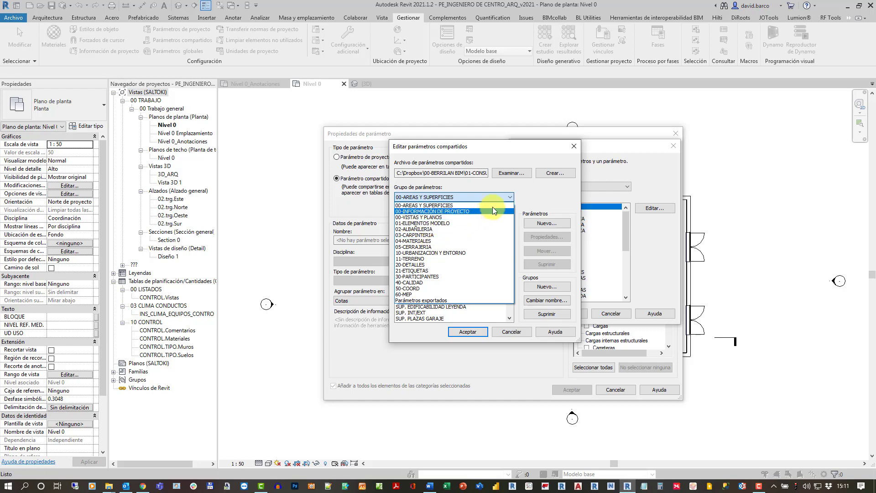
{"action": "left_click", "coordinate": [524, 197]}
{"action": "left_click", "coordinate": [542, 227]}
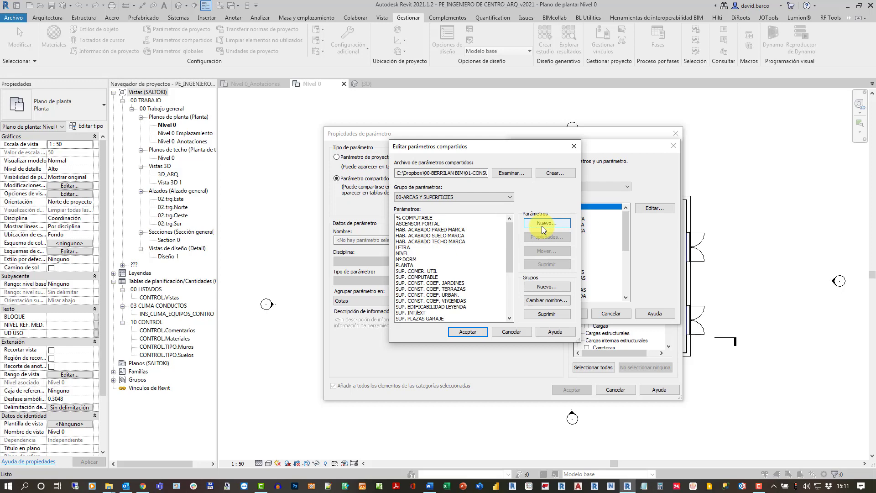
Cancel a new shared parameter and show the 01-ELEMENTOS MODELO group's parameters
{"action": "left_click", "coordinate": [541, 227]}
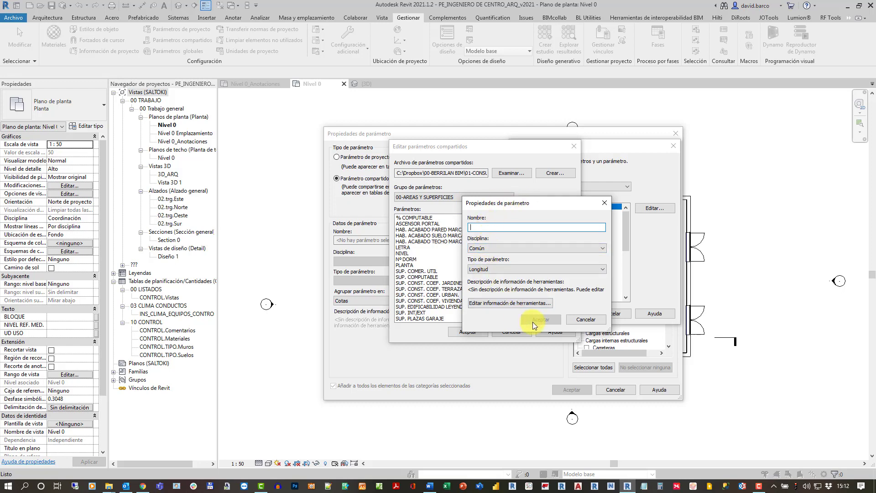
{"action": "left_click", "coordinate": [586, 319]}
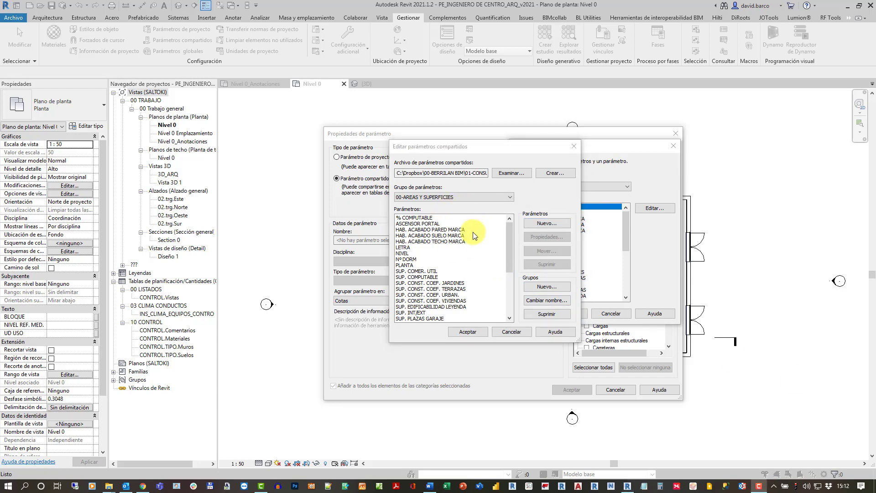
{"action": "left_click", "coordinate": [426, 198]}
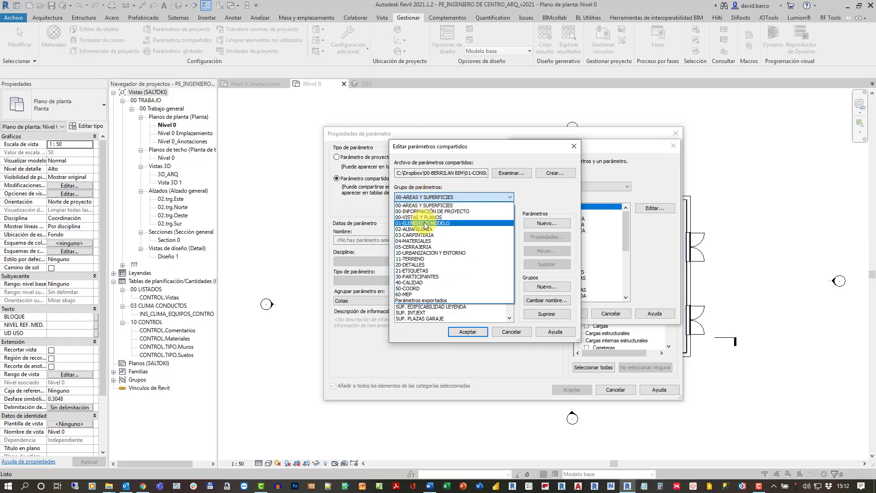
{"action": "left_click", "coordinate": [412, 222]}
Choose shared parameter ASCENSOR PORTAL from 00-AREAS Y SUPERFICIES, then select category Aislamientos de tubería
{"action": "left_click", "coordinate": [468, 331]}
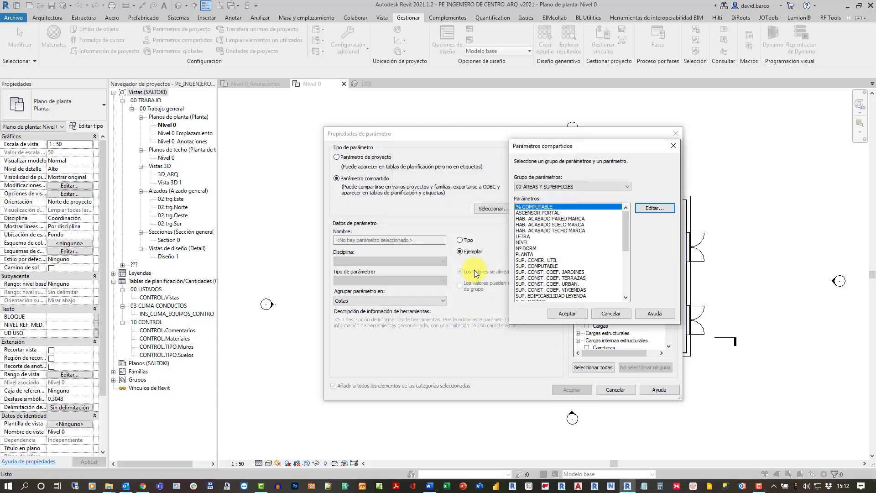
{"action": "left_click", "coordinate": [540, 187]}
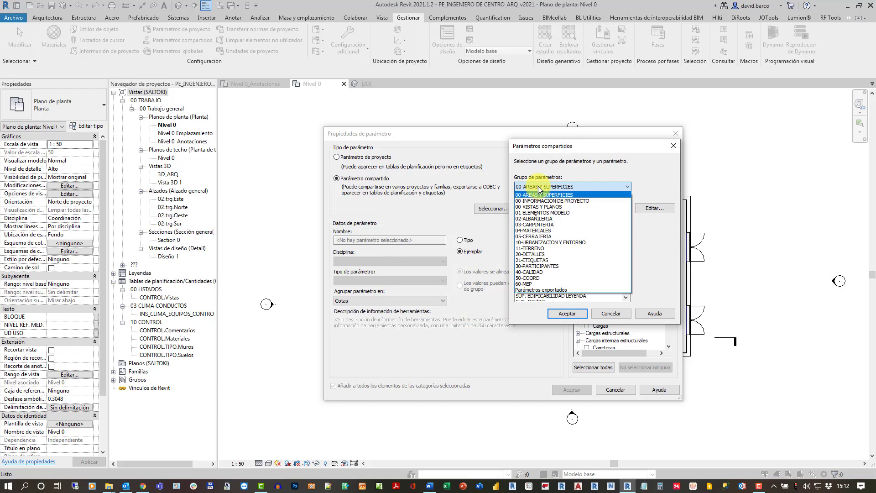
{"action": "left_click", "coordinate": [538, 195]}
{"action": "left_click", "coordinate": [531, 213]}
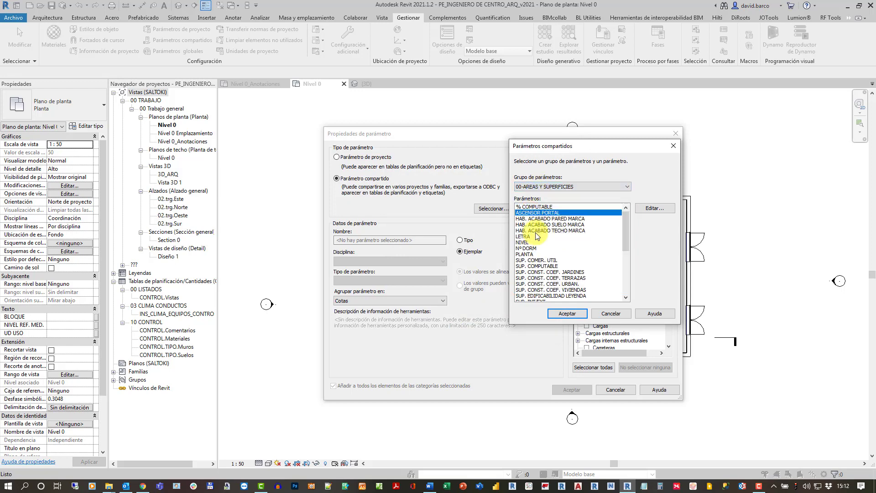
{"action": "left_click", "coordinate": [568, 313]}
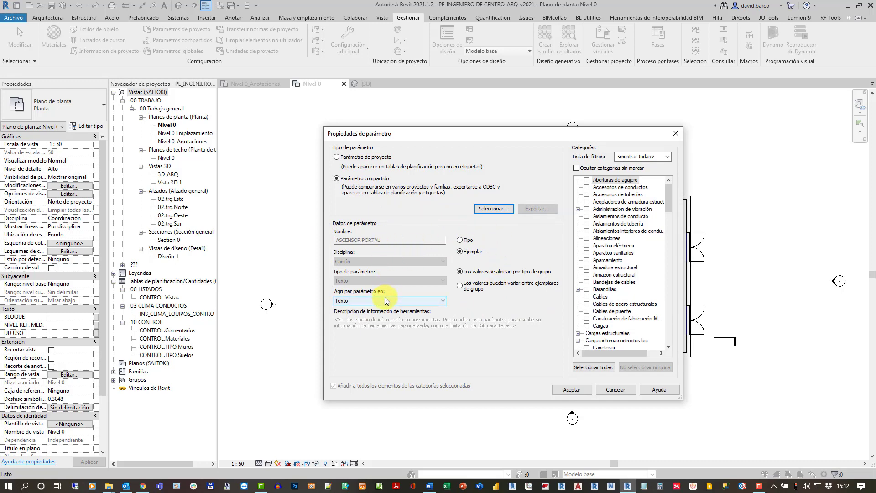
{"action": "left_click", "coordinate": [590, 224]}
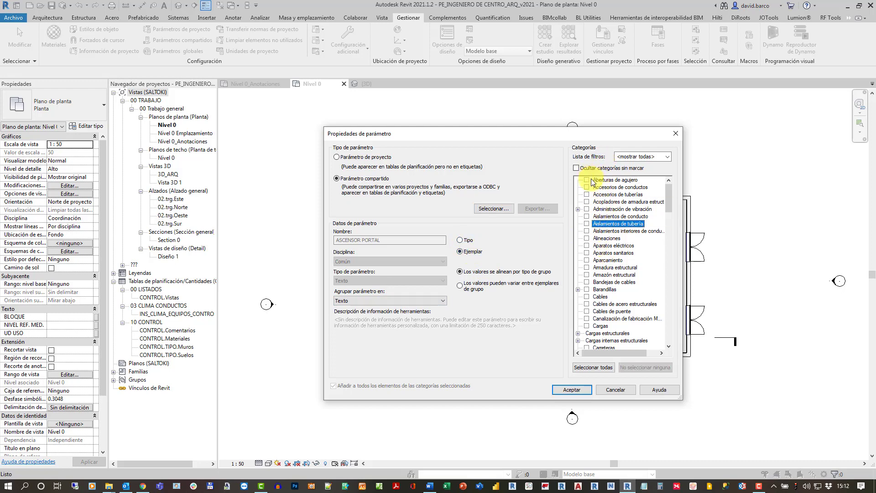